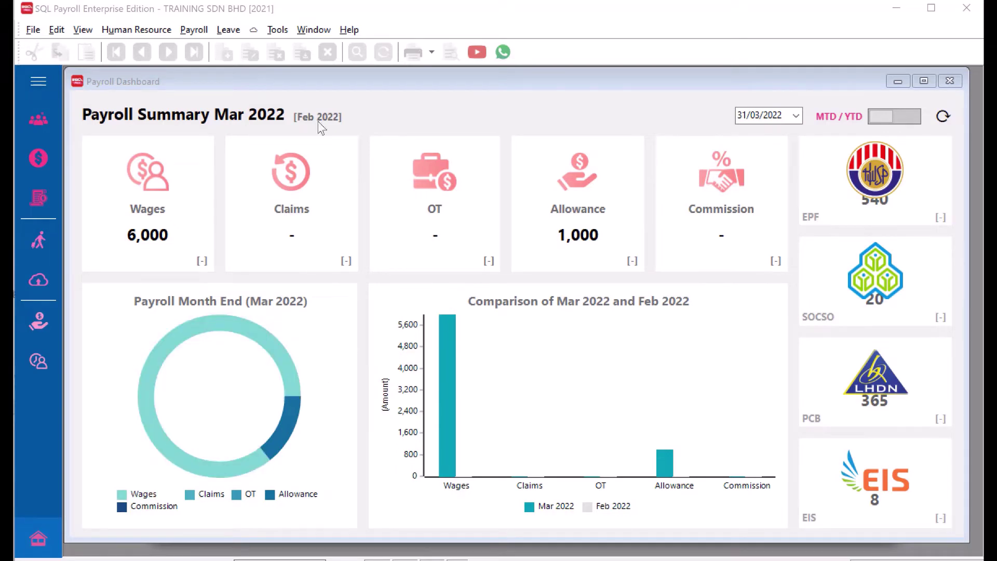
Confirm Batch Email is ticked in File > Customize SQL Payroll Modules and accept.
{"action": "left_click", "coordinate": [30, 33]}
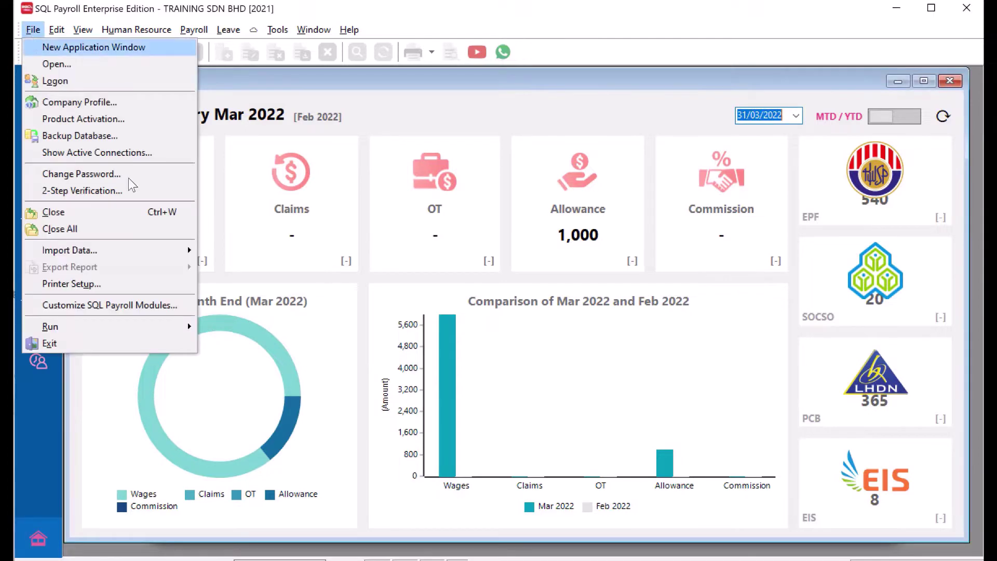
{"action": "left_click", "coordinate": [173, 310]}
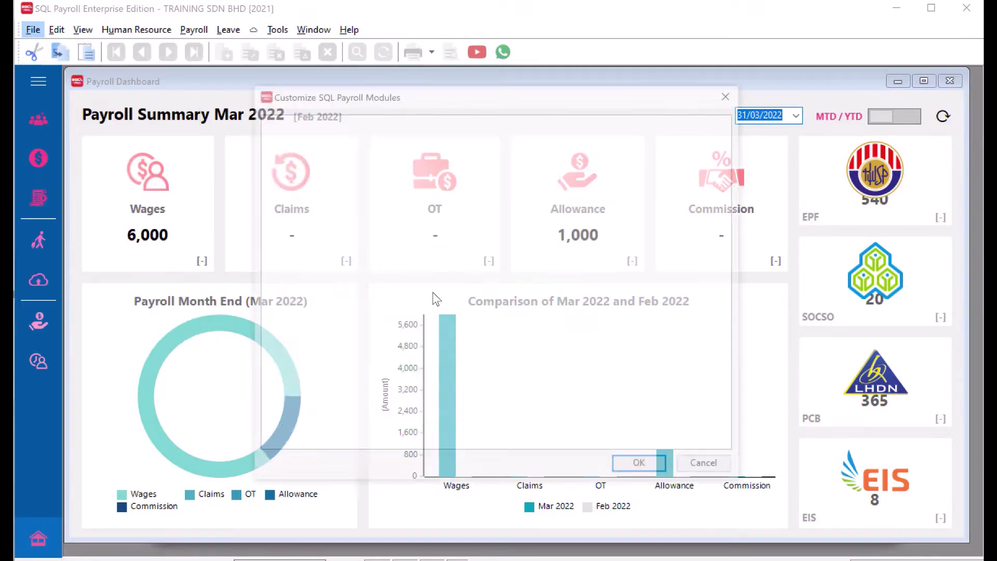
{"action": "left_click", "coordinate": [417, 255]}
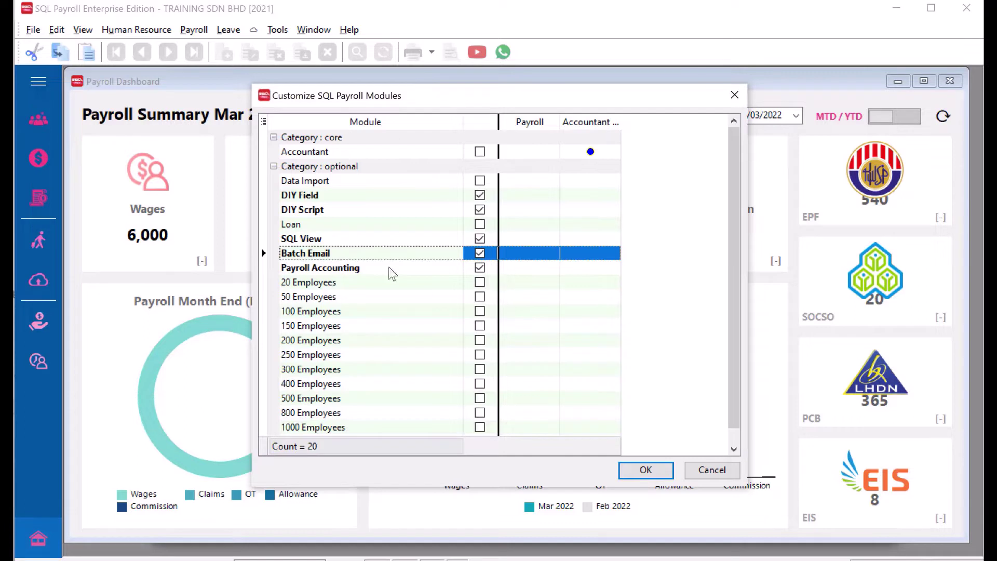
{"action": "left_click", "coordinate": [705, 470]}
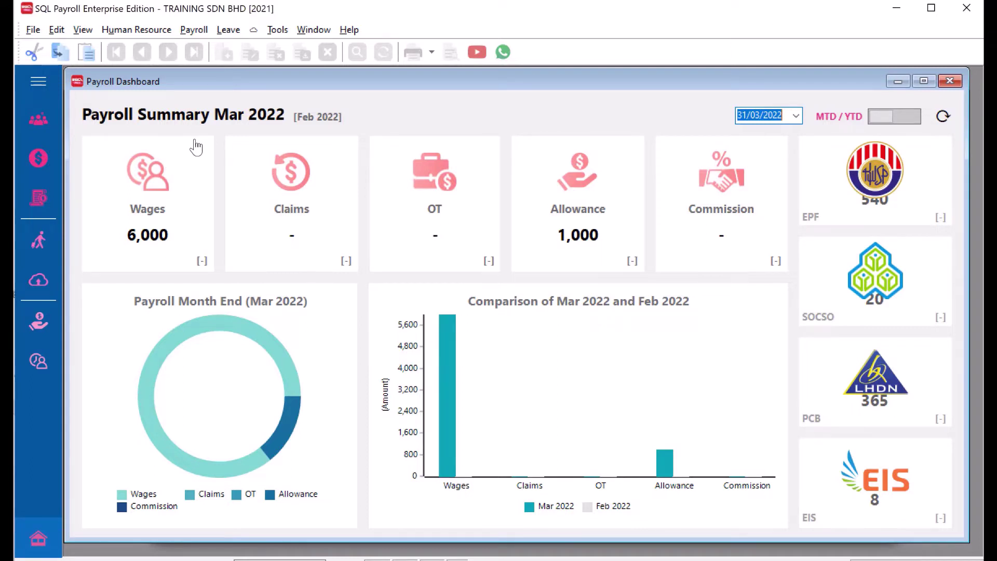
Edit the EMAIL record in Maintain Employee and show its Note tab template.
{"action": "left_click", "coordinate": [47, 117]}
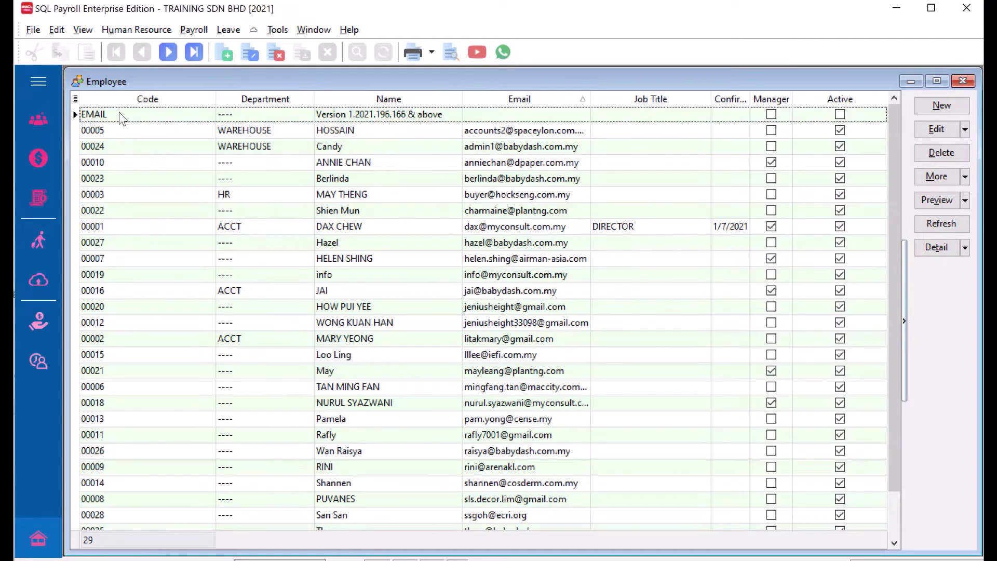
{"action": "left_click", "coordinate": [124, 119]}
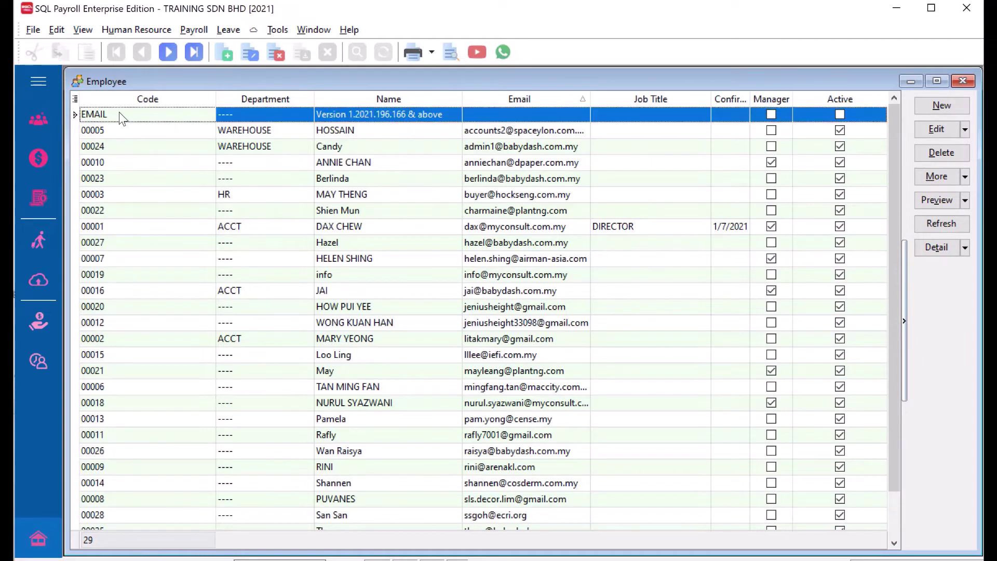
{"action": "left_click", "coordinate": [938, 130]}
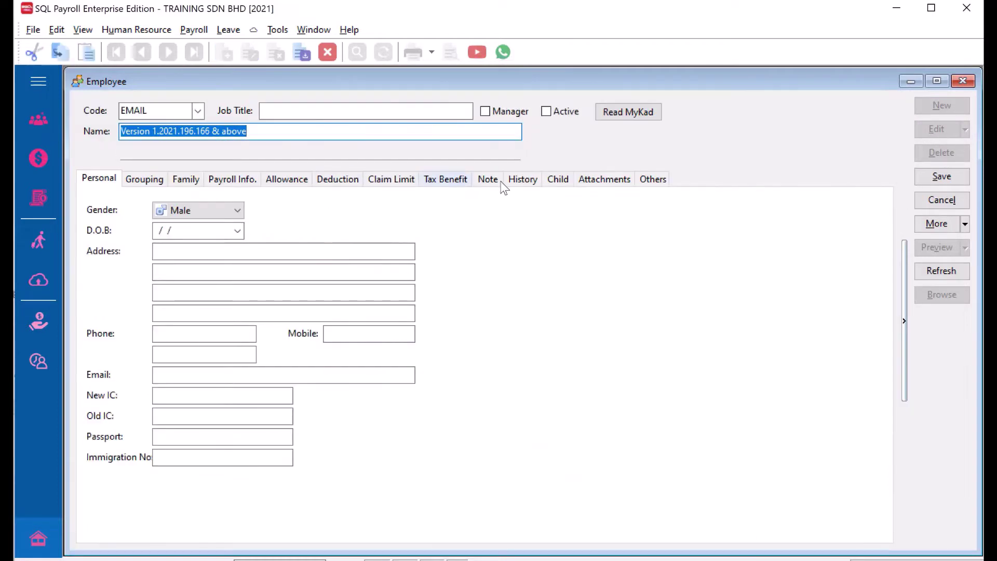
{"action": "left_click", "coordinate": [490, 182]}
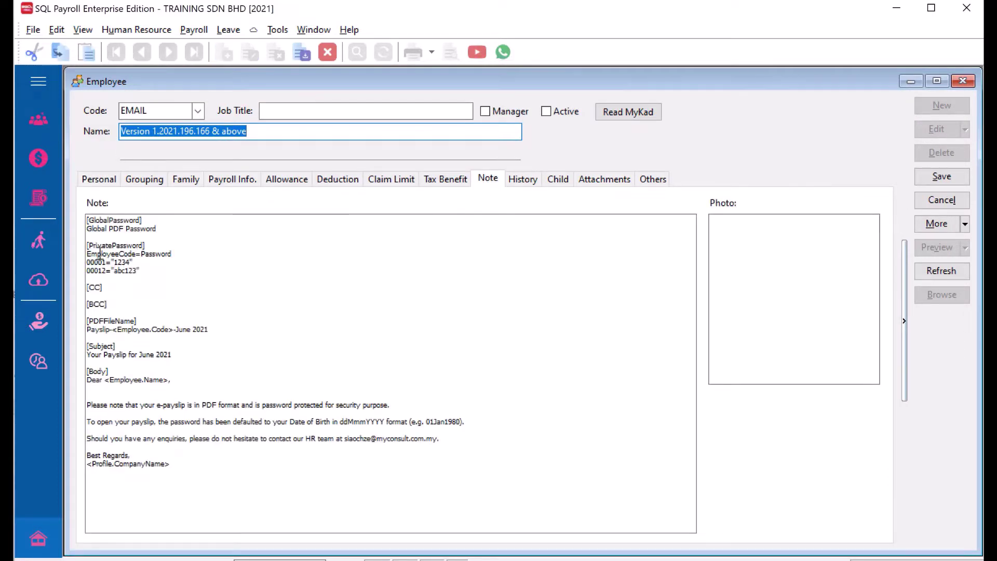
{"action": "left_click_drag", "start_coordinate": [87, 246], "coordinate": [145, 246]}
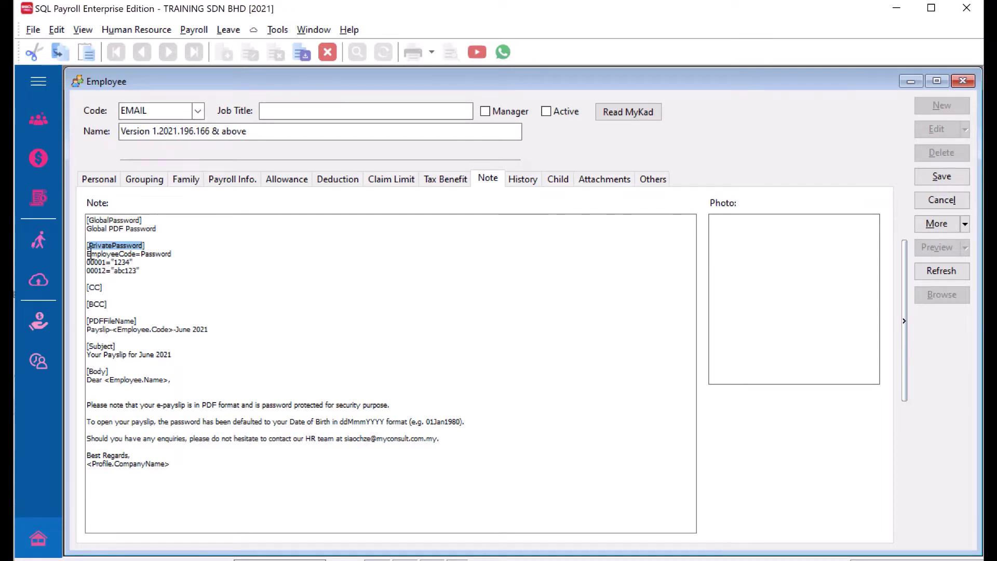
{"action": "left_click_drag", "start_coordinate": [90, 254], "coordinate": [177, 257]}
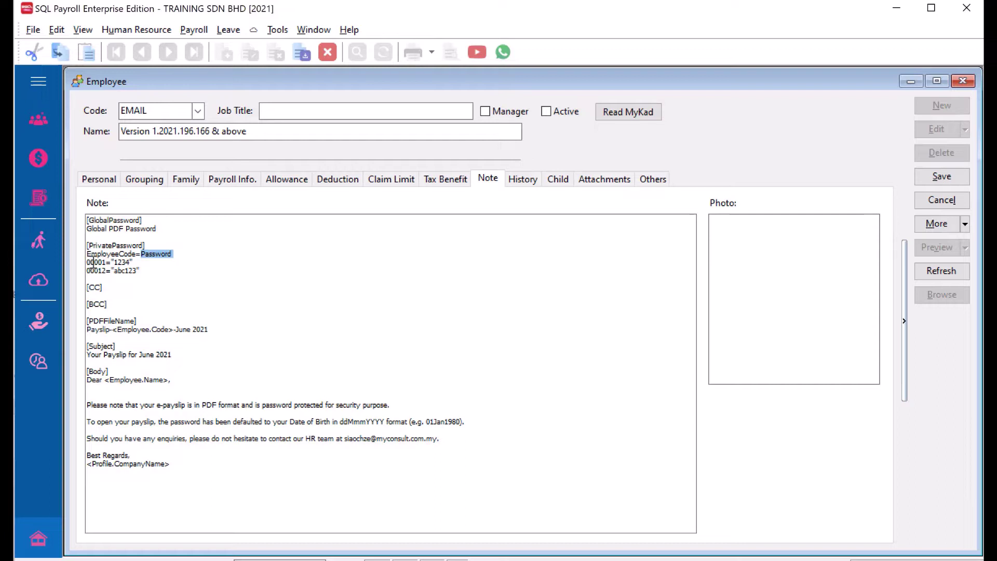
{"action": "left_click", "coordinate": [217, 294]}
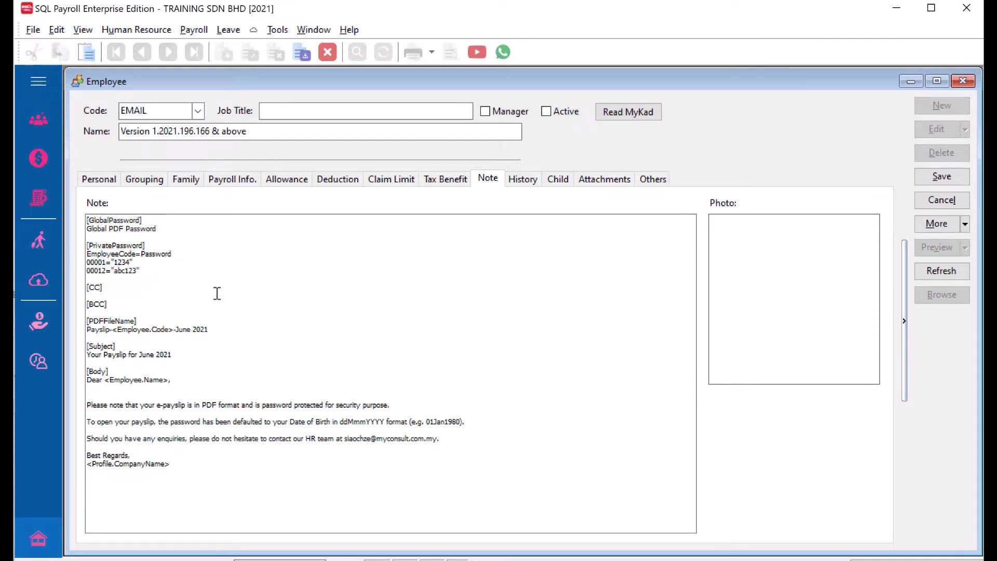
{"action": "key", "text": "shift+Right"}
{"action": "key", "text": "shift+Right"}
{"action": "key", "text": "shift+Right"}
{"action": "key", "text": "shift+Right"}
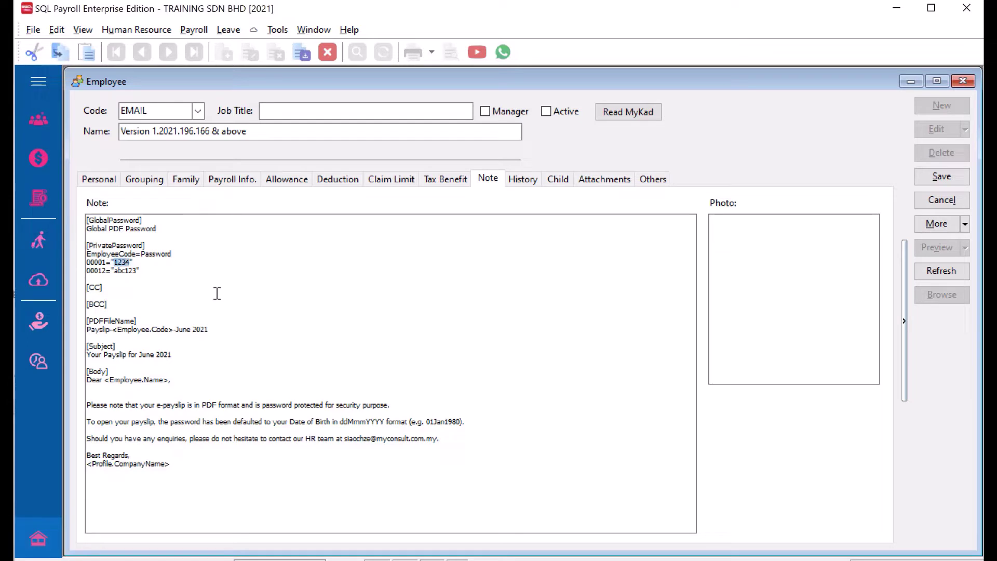
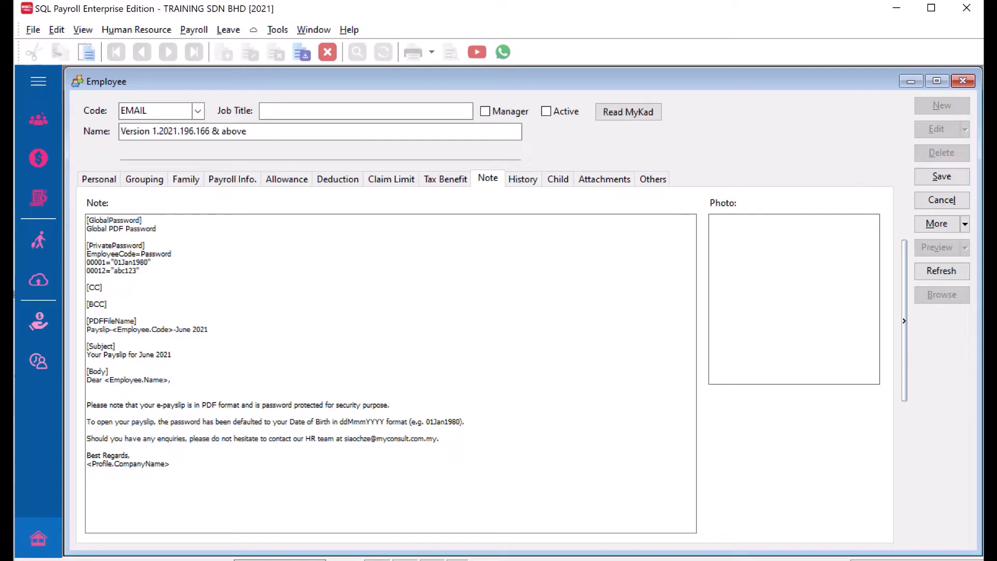
{"action": "left_click", "coordinate": [138, 271]}
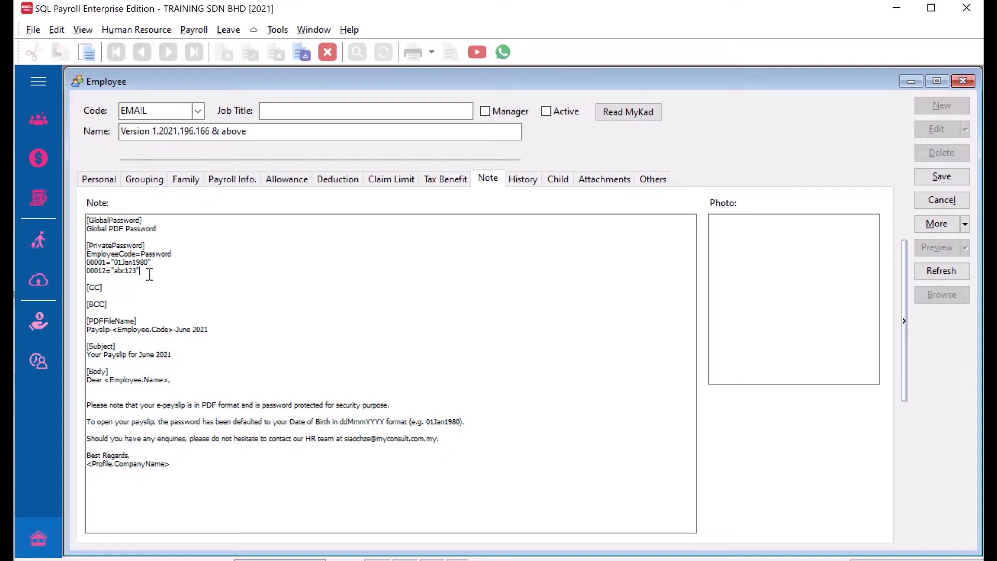
{"action": "key", "text": "Return"}
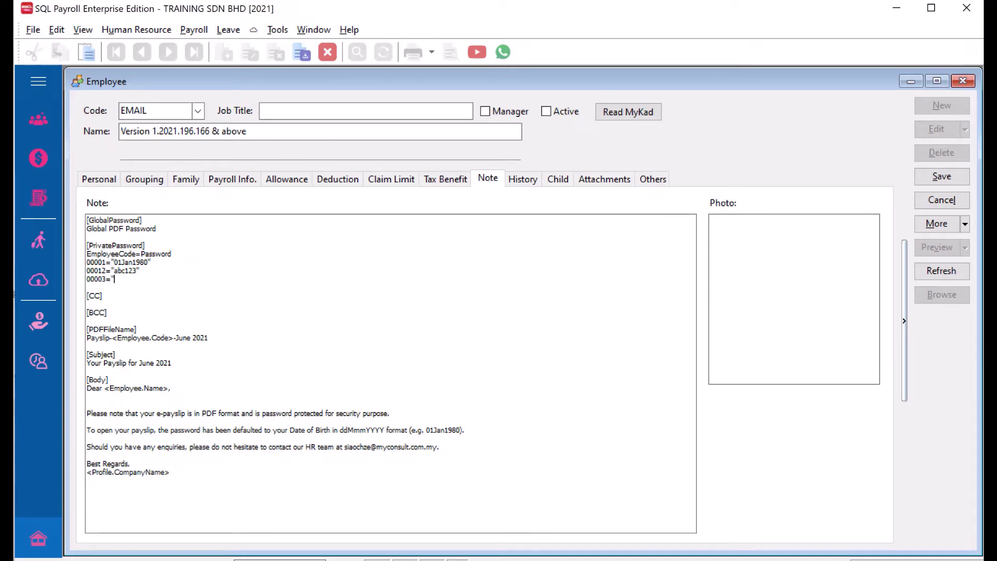
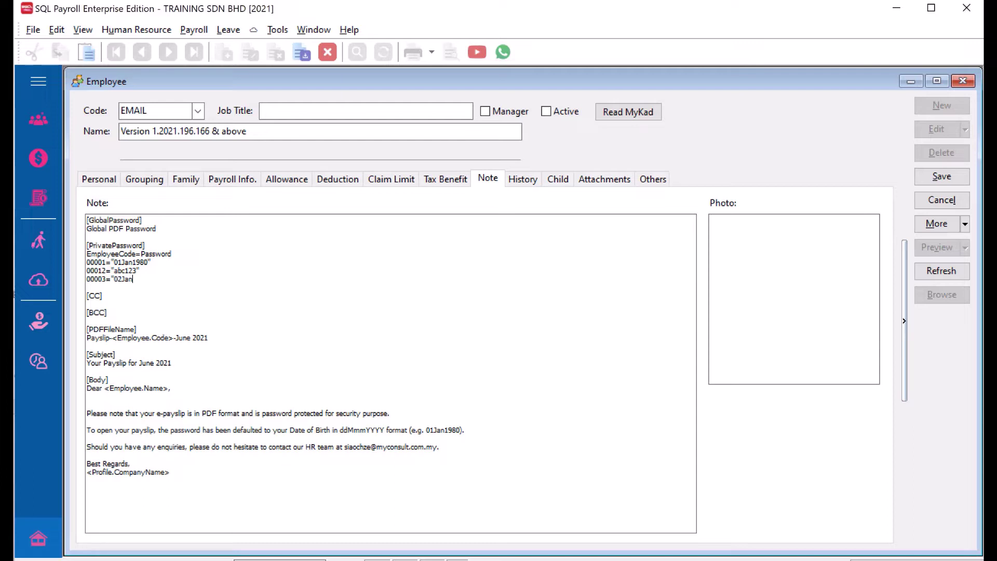
{"action": "left_click_drag", "start_coordinate": [103, 296], "coordinate": [147, 315]}
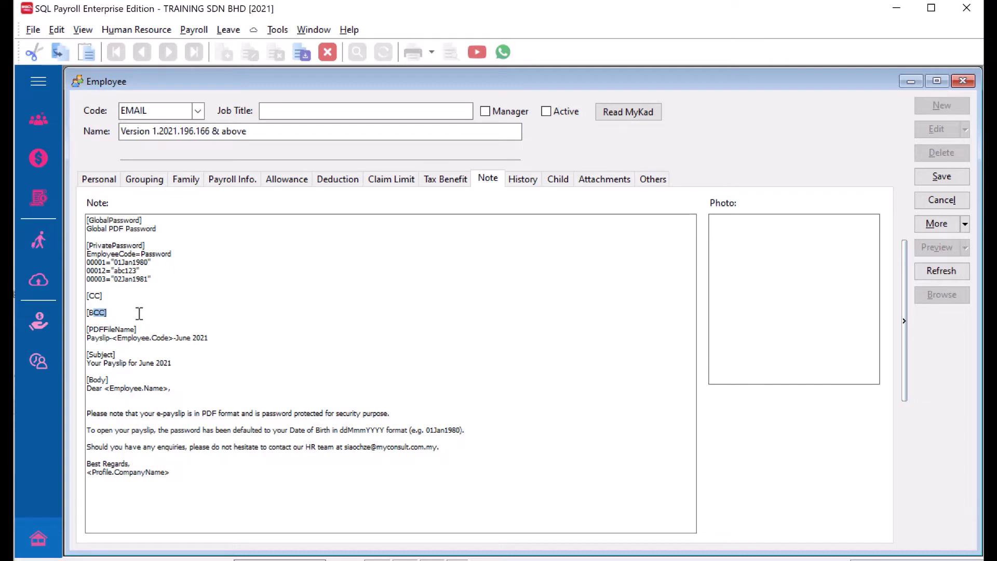
Replace June 2021 with July 2022 in the note's PDFFileName and Subject.
{"action": "left_click", "coordinate": [108, 305]}
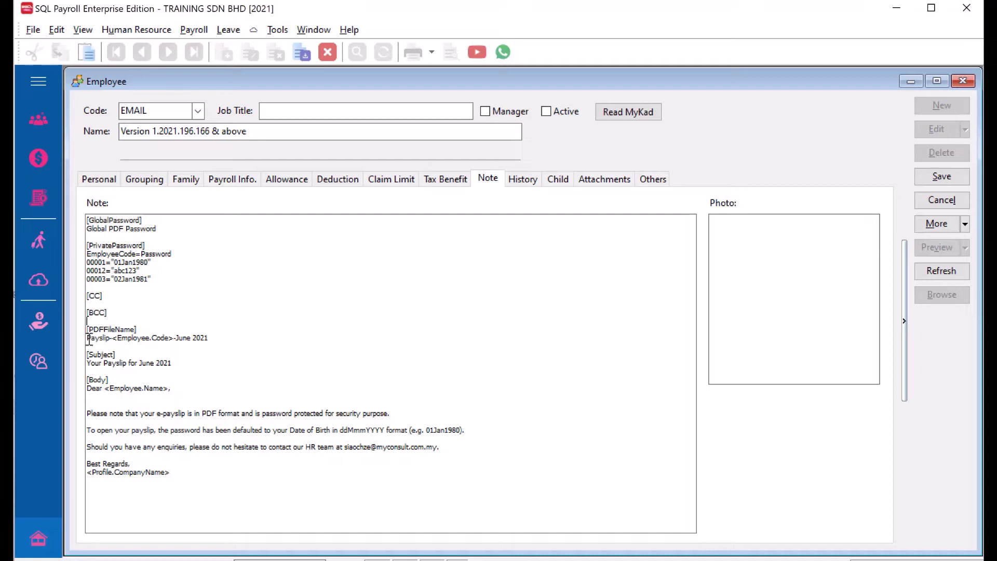
{"action": "left_click_drag", "start_coordinate": [117, 338], "coordinate": [168, 338]}
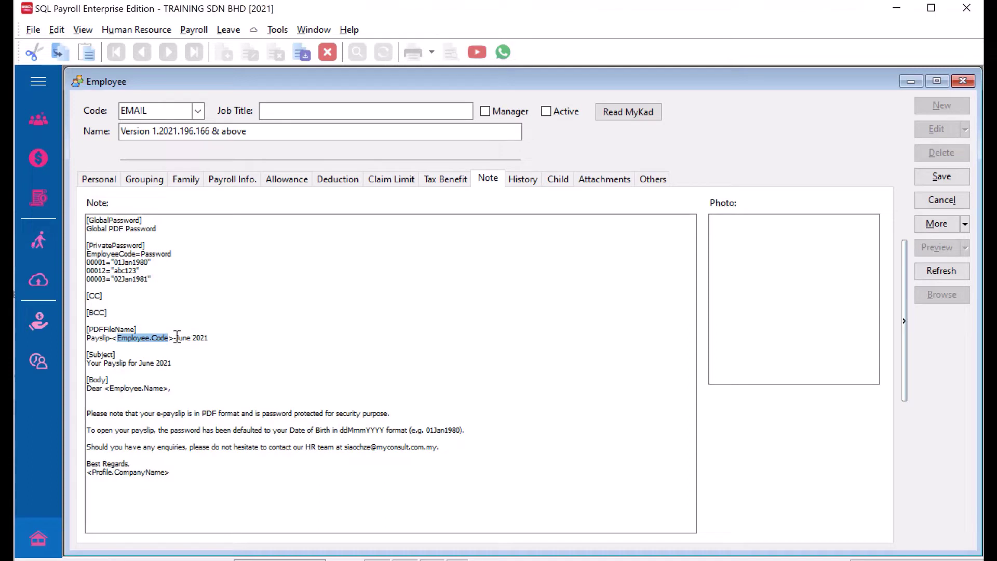
{"action": "left_click_drag", "start_coordinate": [176, 338], "coordinate": [210, 338]}
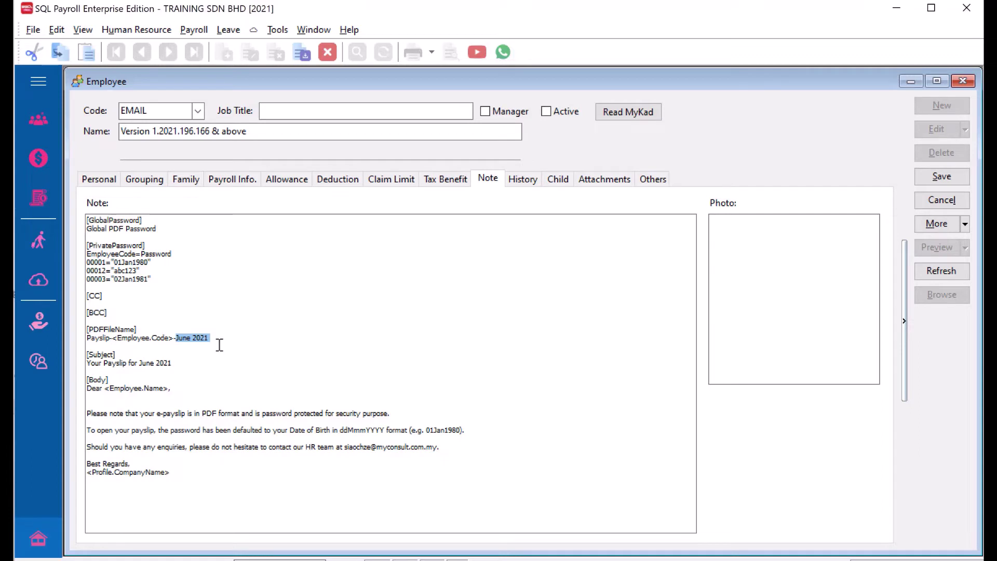
{"action": "type", "text": "July"}
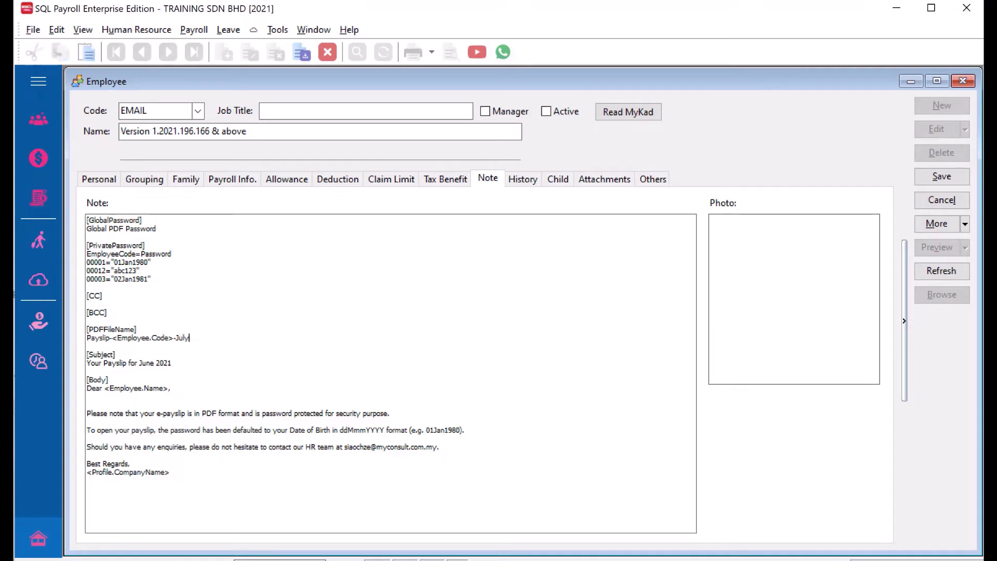
{"action": "type", "text": " 2022"}
{"action": "left_click_drag", "start_coordinate": [179, 363], "coordinate": [139, 363]}
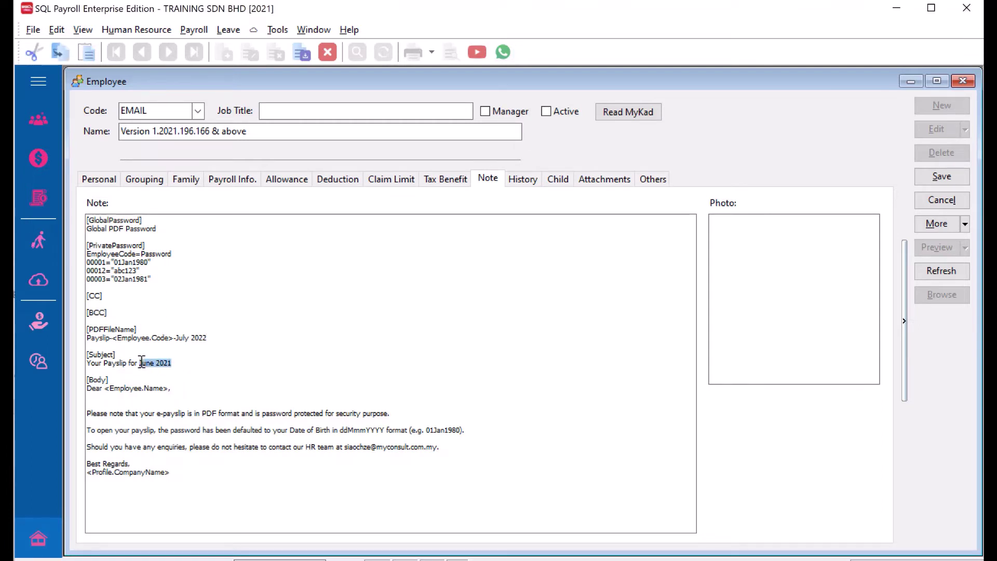
{"action": "type", "text": "Jul"}
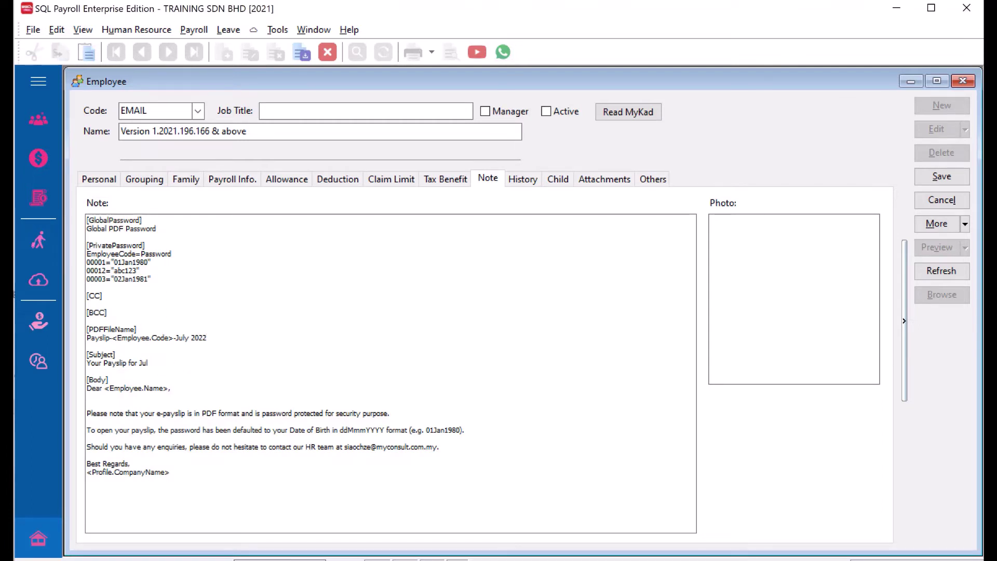
{"action": "type", "text": "y 2022"}
Review the email body, then save the EMAIL note and close the employee record.
{"action": "left_click", "coordinate": [97, 404]}
{"action": "left_click_drag", "start_coordinate": [141, 416], "coordinate": [245, 468]}
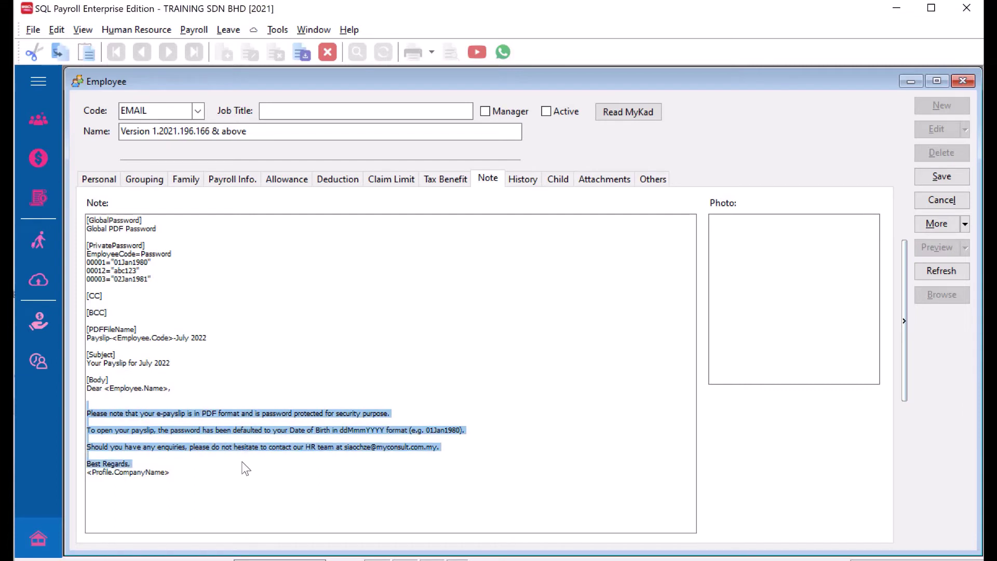
{"action": "left_click", "coordinate": [244, 465]}
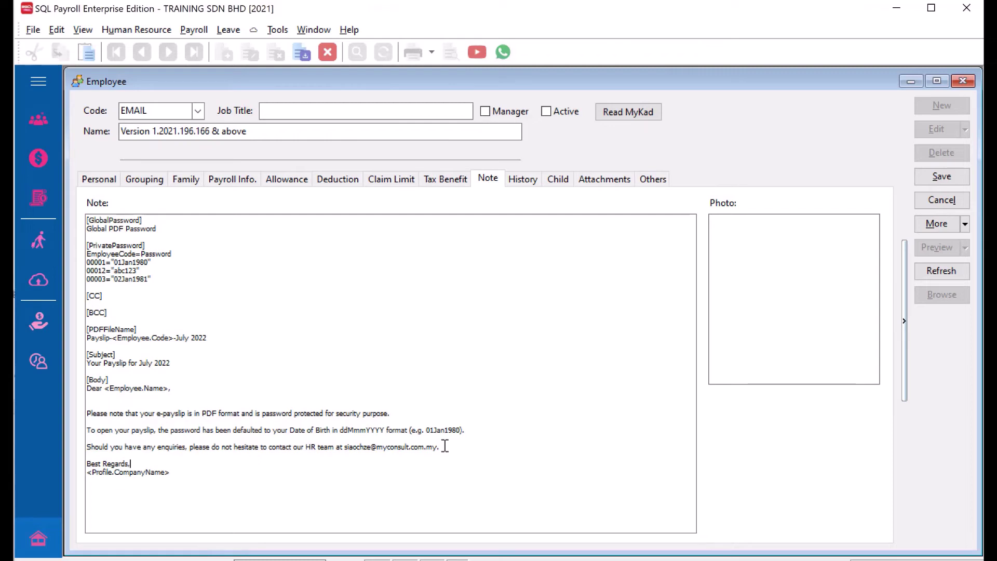
{"action": "left_click", "coordinate": [935, 176]}
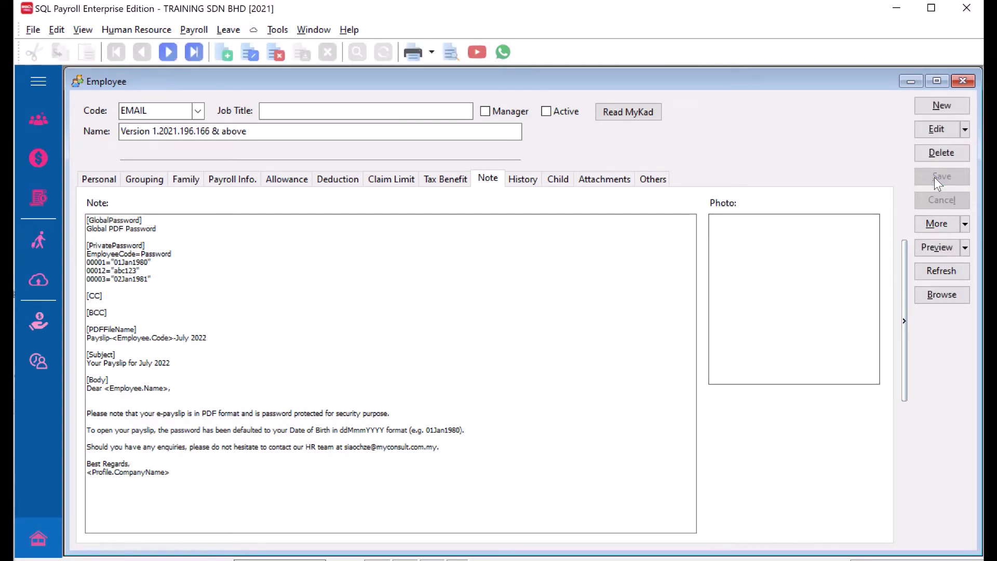
{"action": "left_click", "coordinate": [962, 82]}
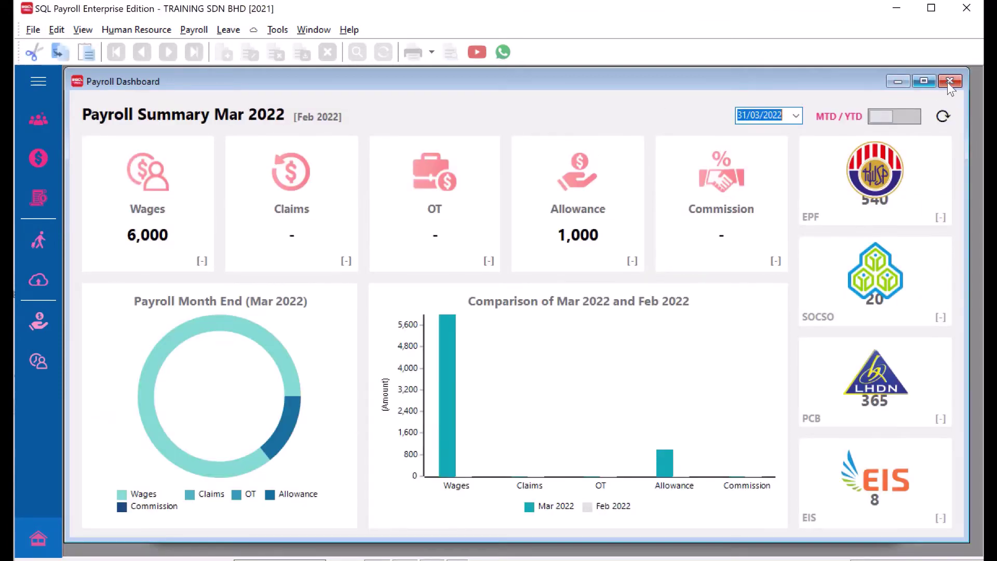
List employee 00001's Month End (03.2022) payslip and bring up the preview report choices.
{"action": "left_click", "coordinate": [949, 82]}
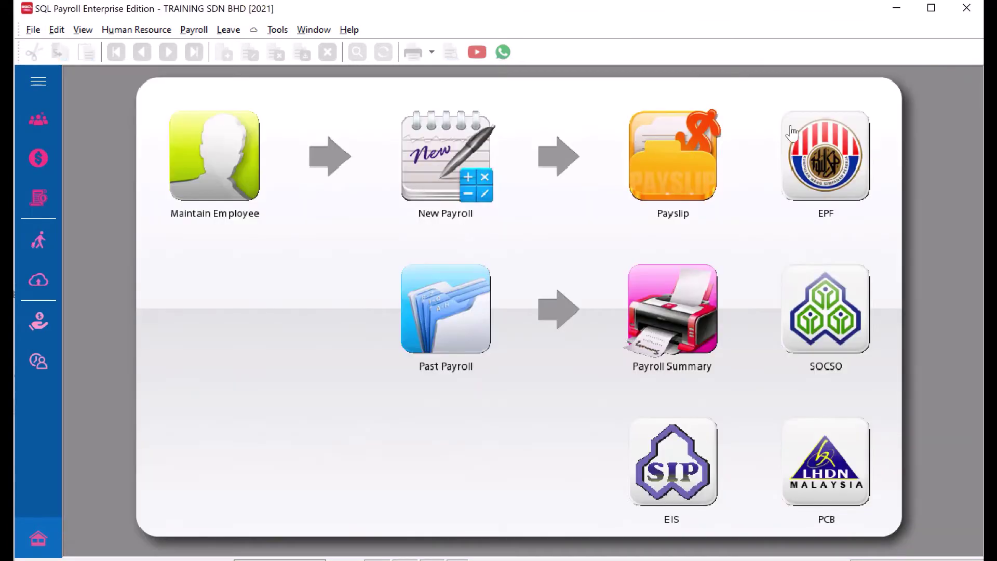
{"action": "left_click", "coordinate": [636, 159]}
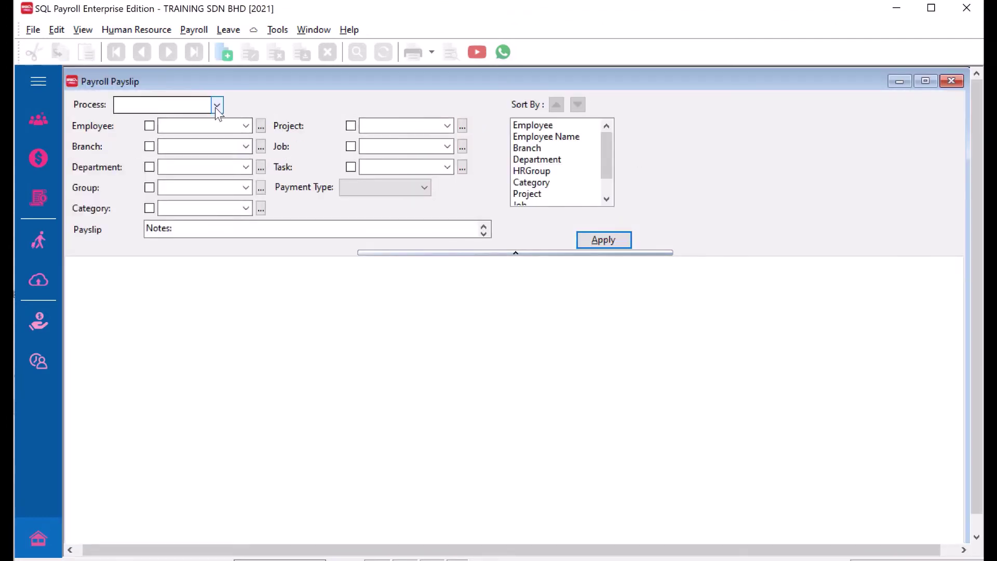
{"action": "left_click", "coordinate": [216, 105]}
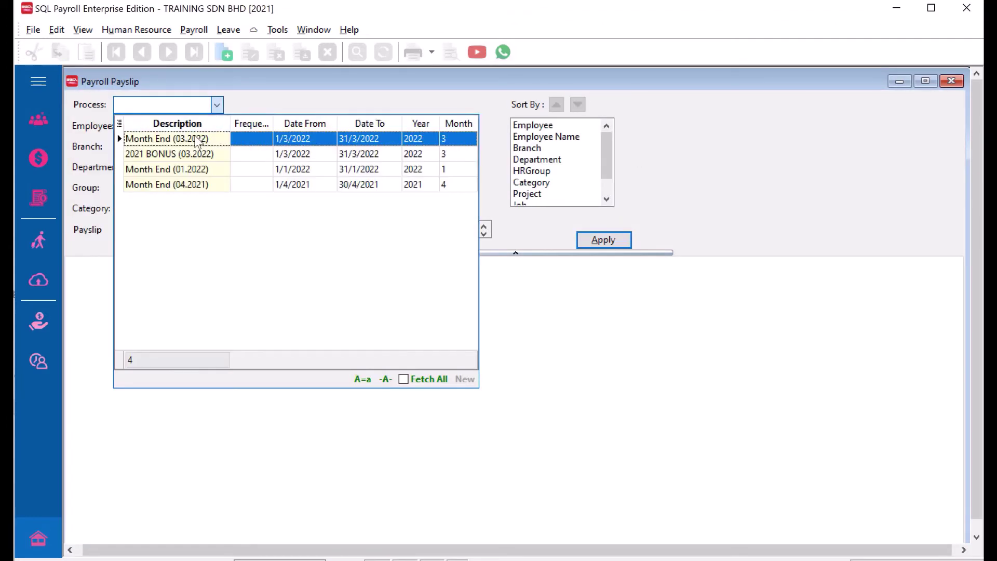
{"action": "left_click", "coordinate": [196, 141]}
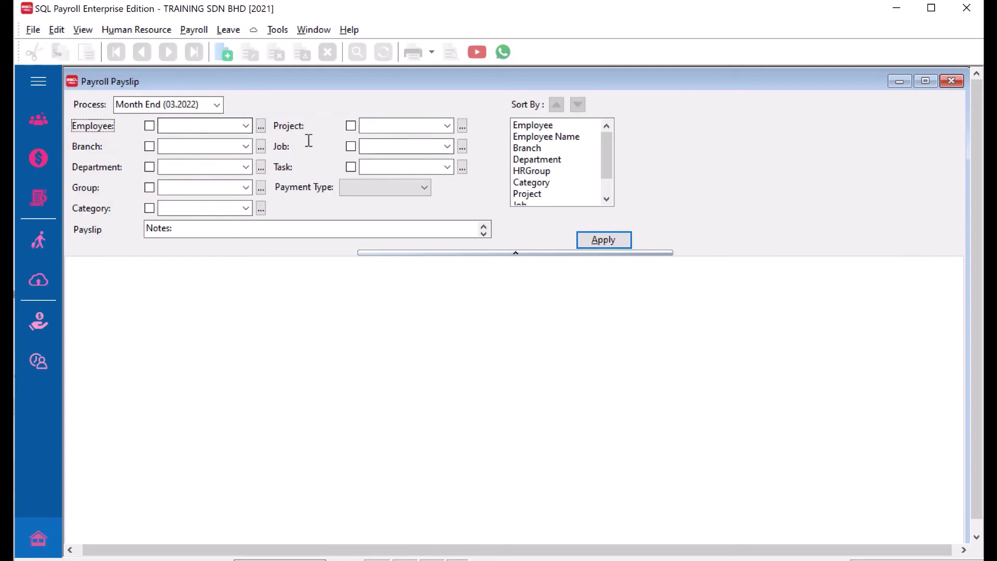
{"action": "left_click", "coordinate": [246, 126]}
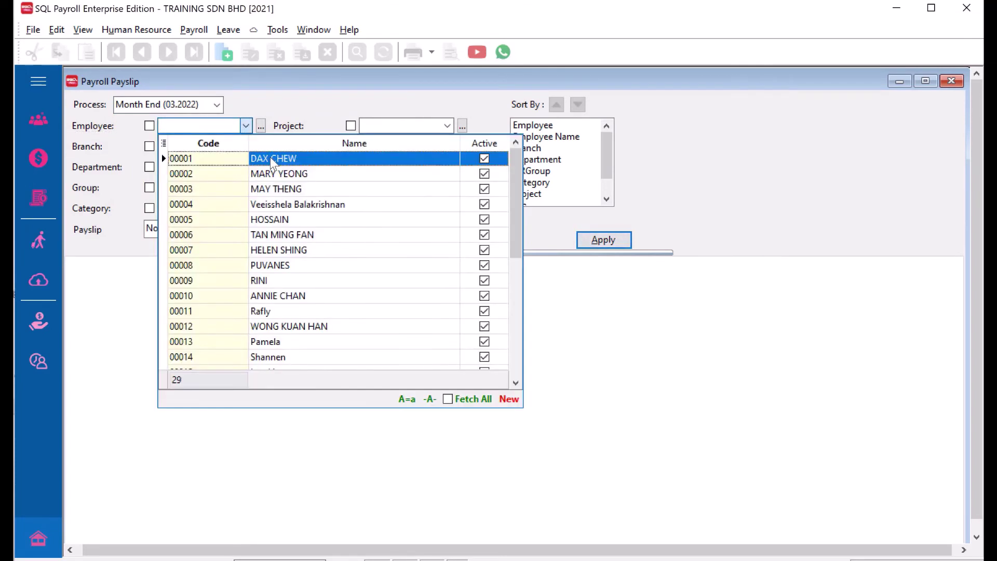
{"action": "left_click", "coordinate": [270, 157]}
{"action": "left_click", "coordinate": [609, 244]}
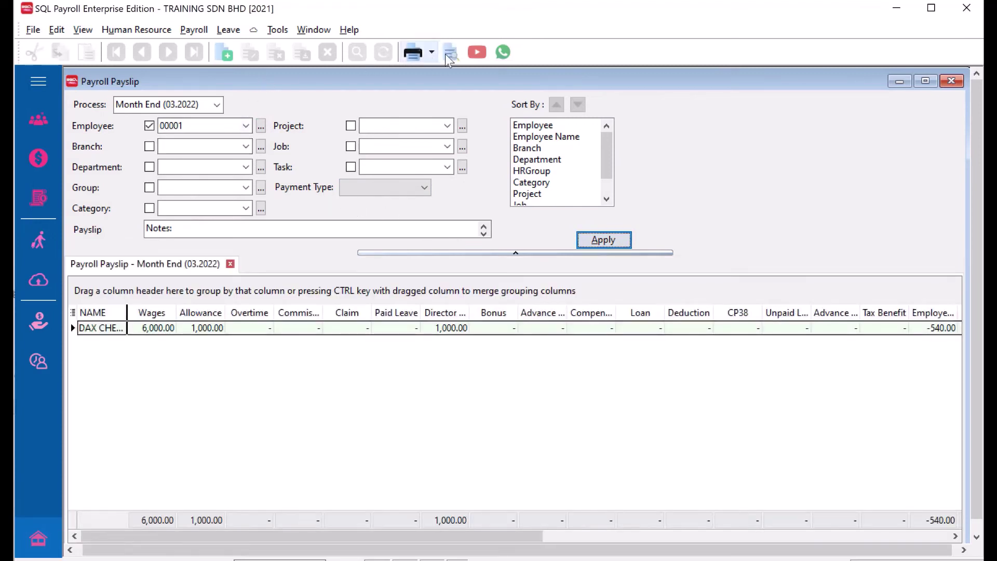
{"action": "left_click", "coordinate": [450, 54]}
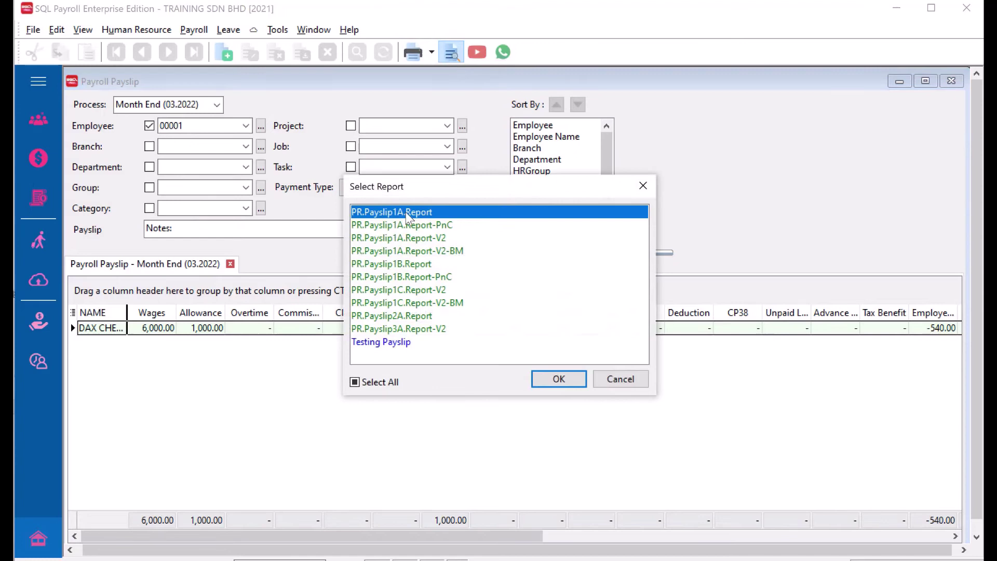
Preview PR.Payslip1A.Report and send it via Export to E-Mail Client (Batch).
{"action": "left_click", "coordinate": [561, 380]}
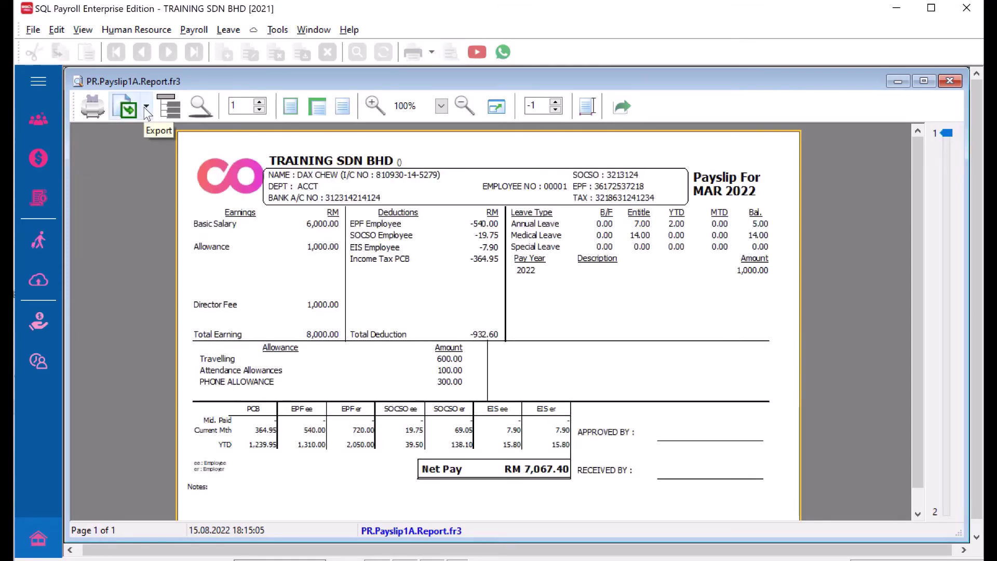
{"action": "left_click", "coordinate": [147, 107]}
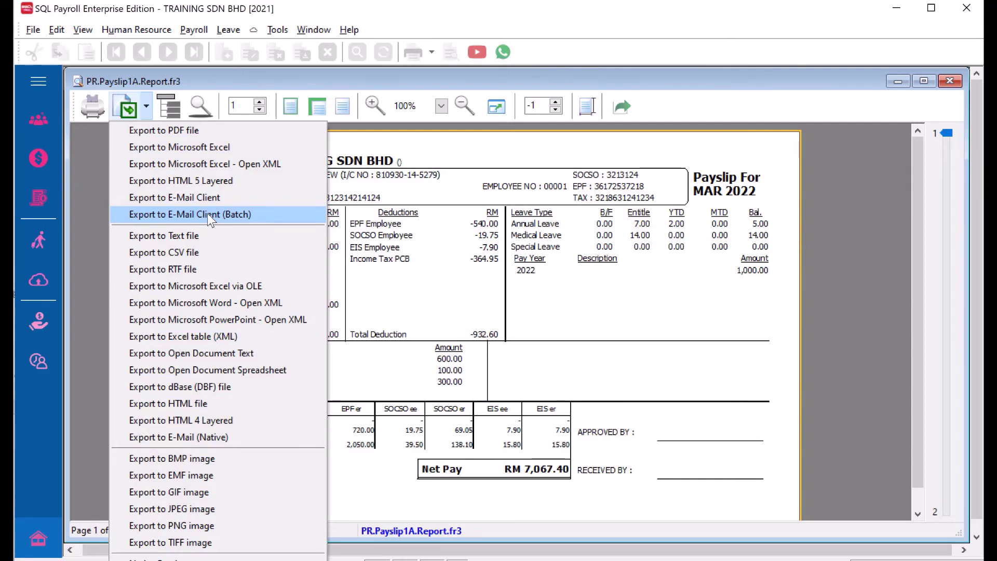
{"action": "left_click", "coordinate": [208, 213]}
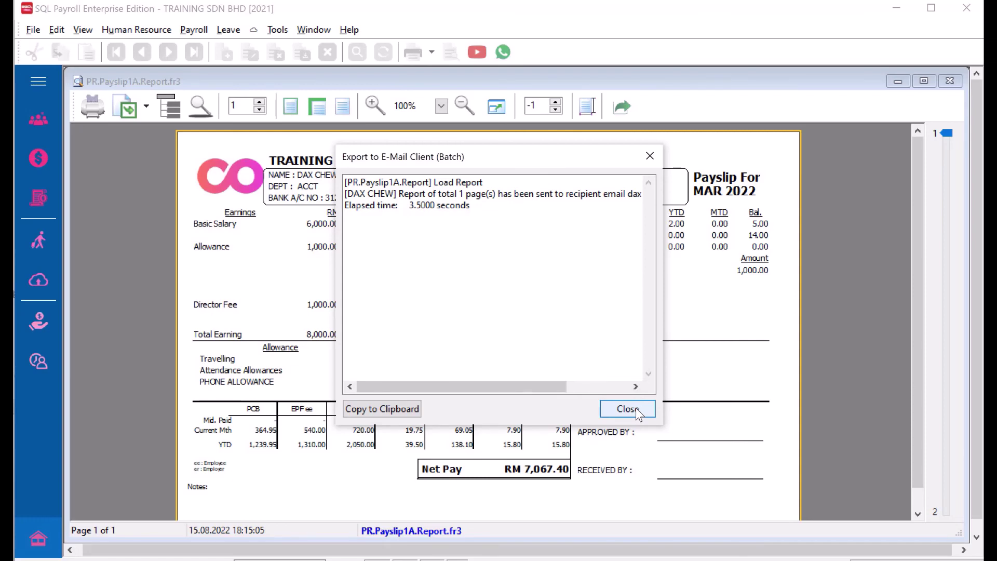
{"action": "left_click", "coordinate": [635, 407]}
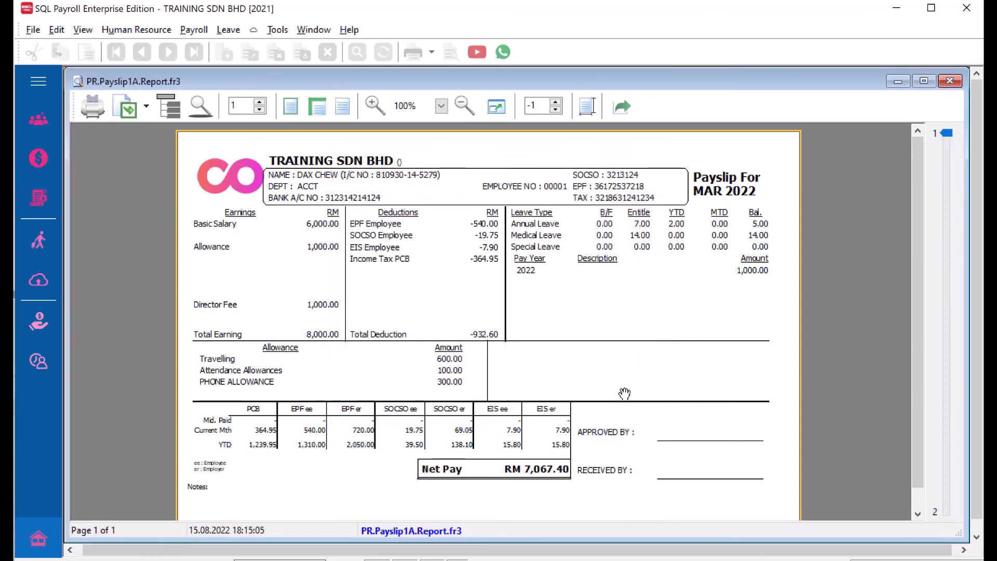